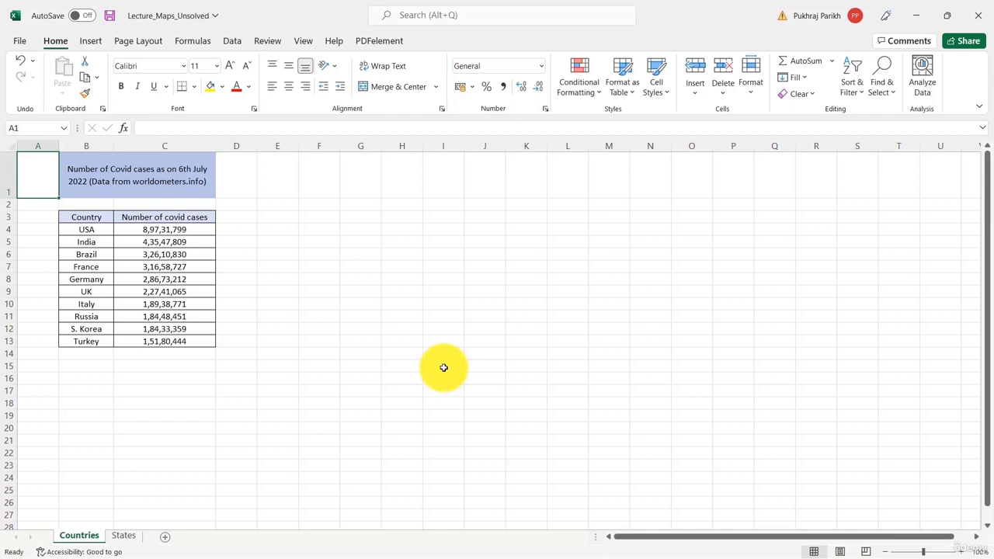
Insert a filled map chart from the country and covid cases table in B3:C13
click(90, 40)
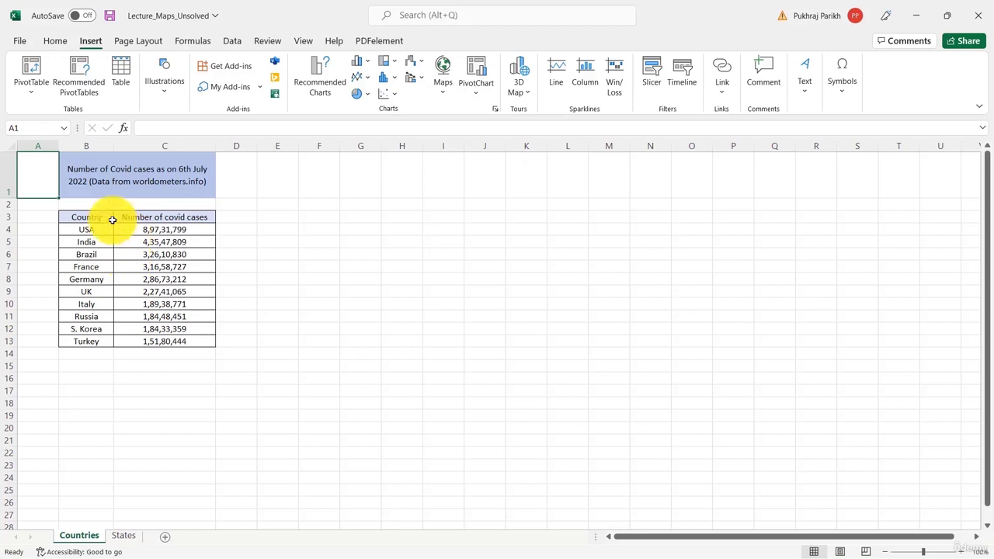
drag(88, 217, 164, 341)
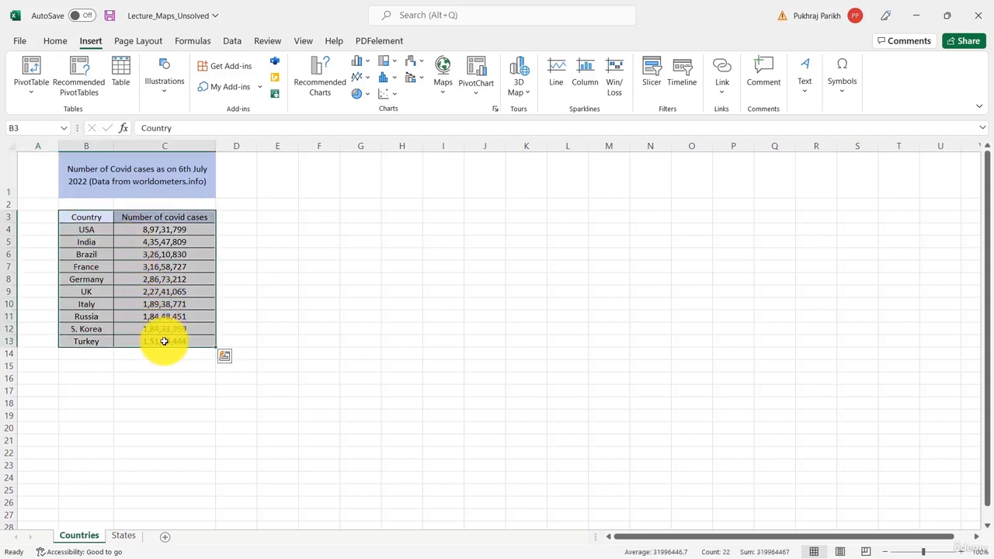
click(441, 86)
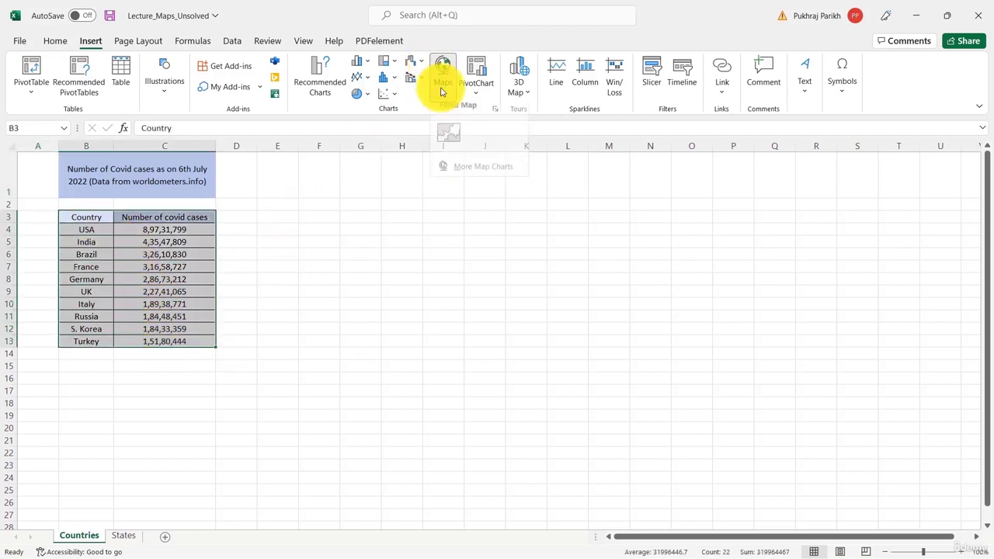
click(447, 141)
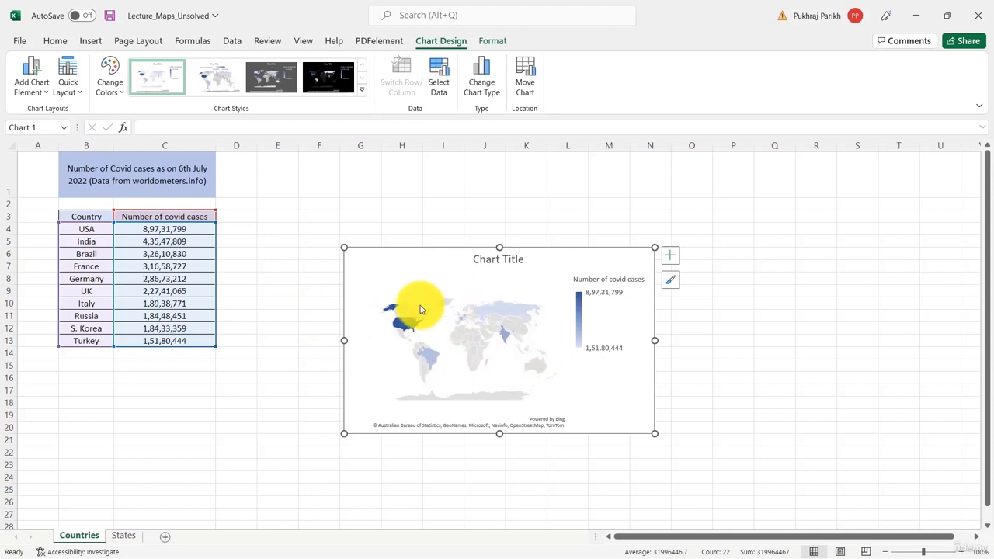
Enlarge the map chart outward from two opposite corners, spanning about rows 2 to 22 beside the table
mouse_move(417, 313)
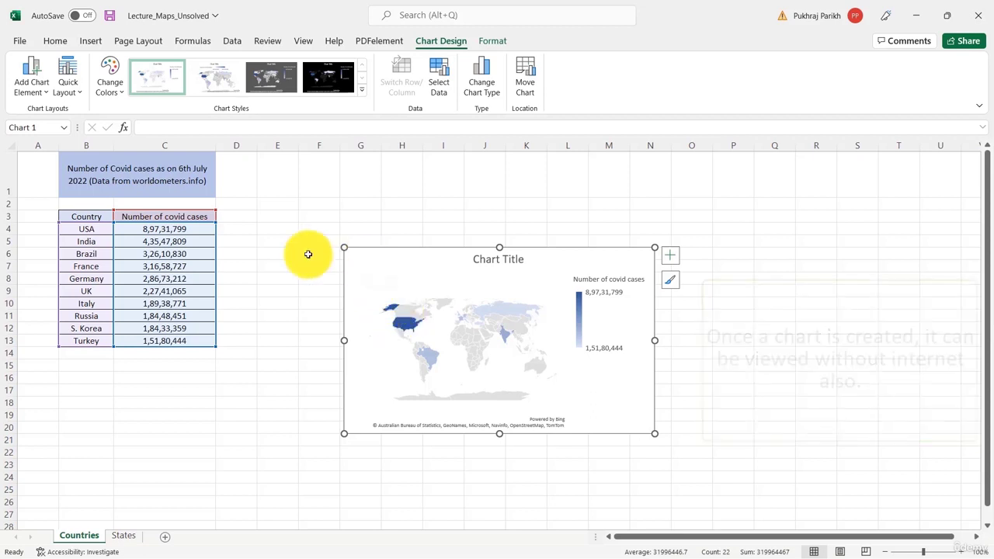
drag(344, 247, 284, 197)
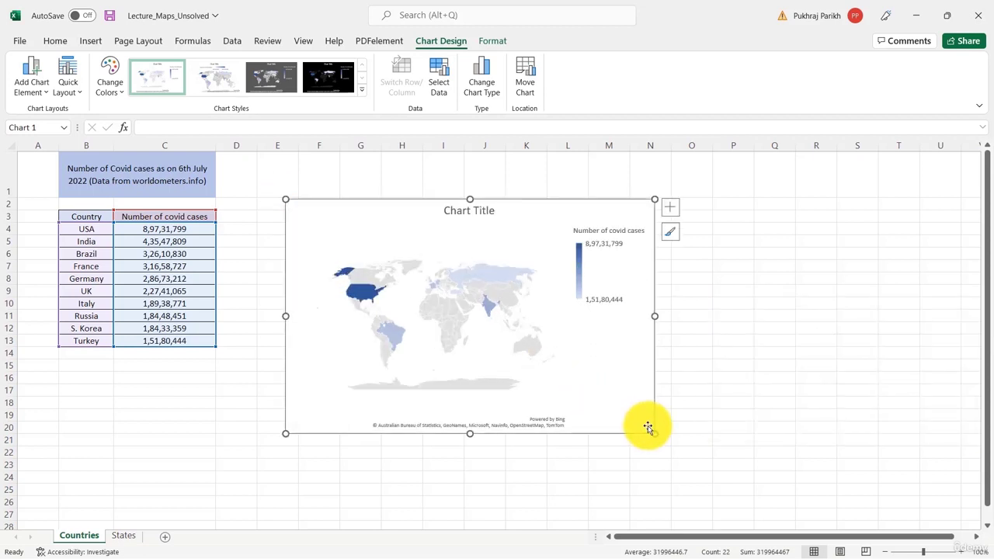
drag(654, 434, 704, 458)
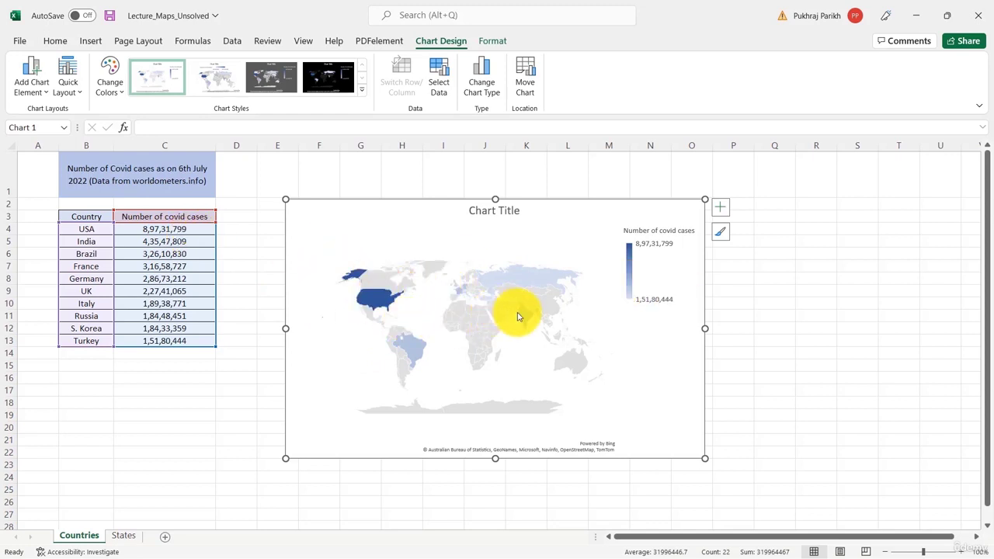
mouse_move(524, 308)
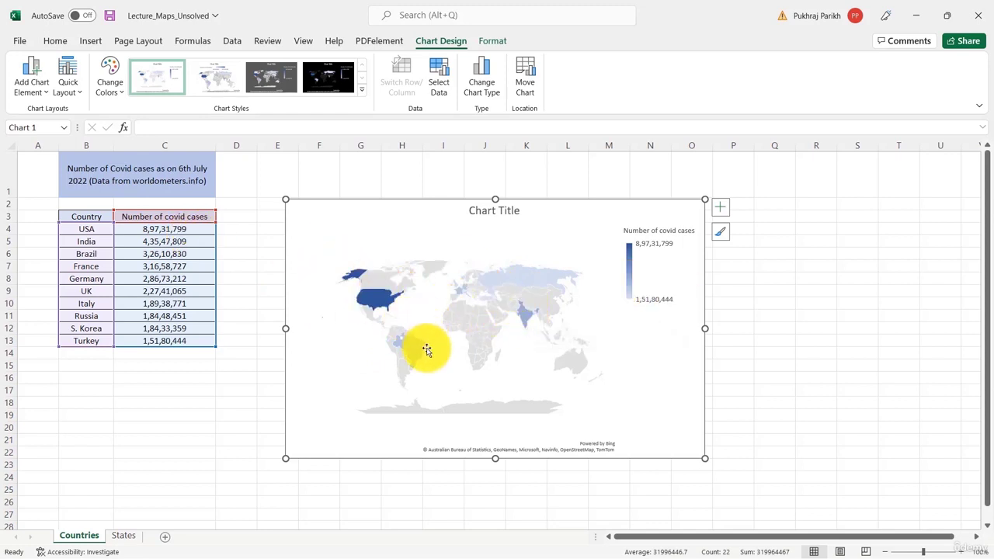
mouse_move(521, 284)
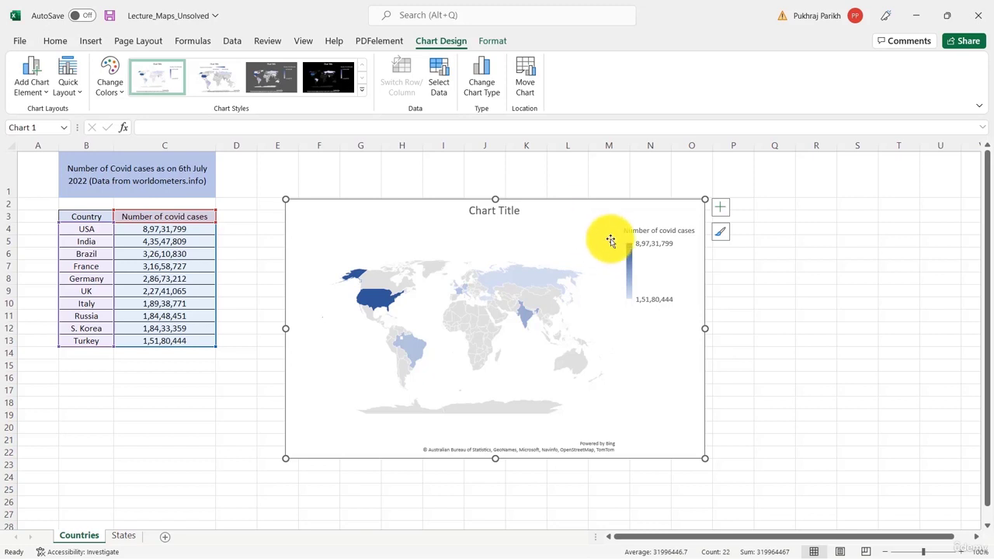
Try a solid orange fill on the map's chart area and restore its automatic fill
right_click(556, 236)
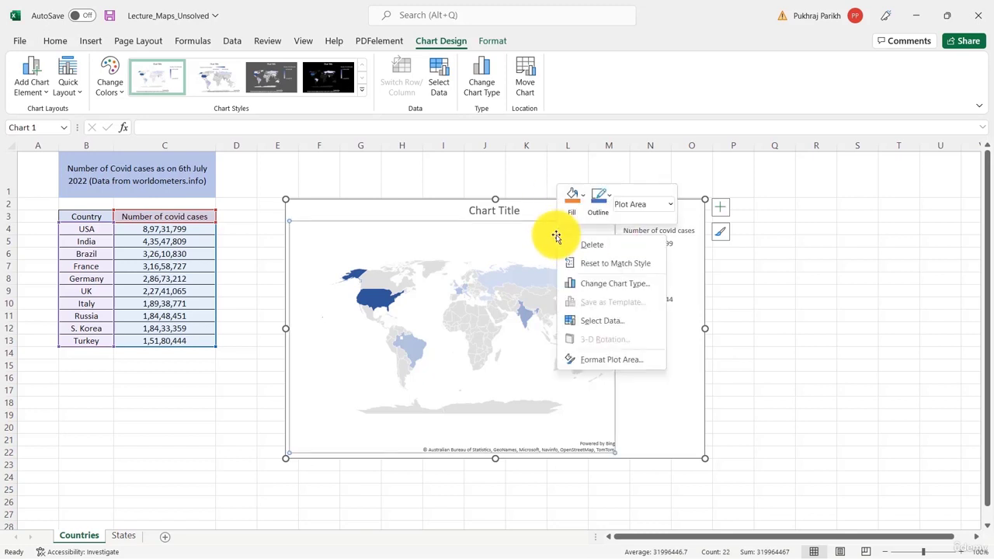
click(625, 359)
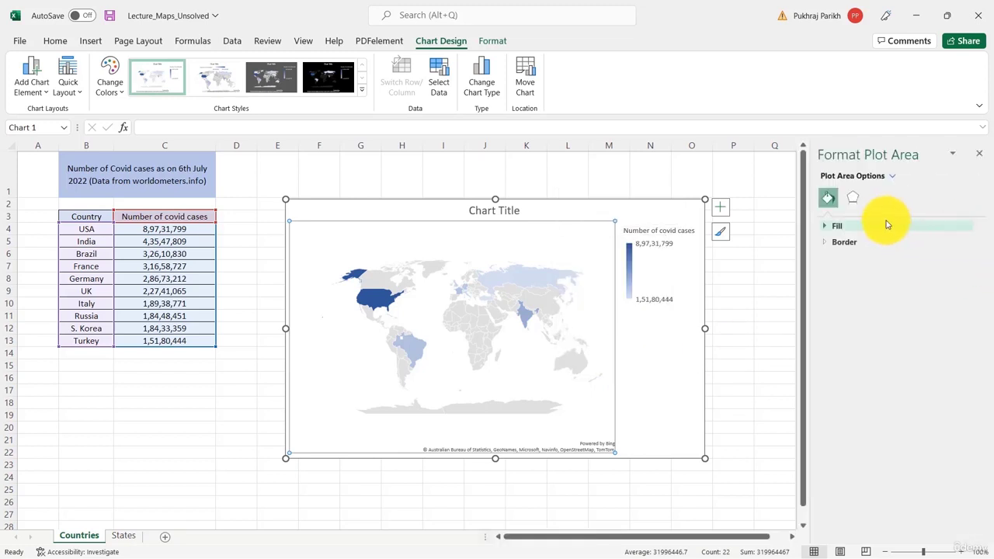
click(893, 177)
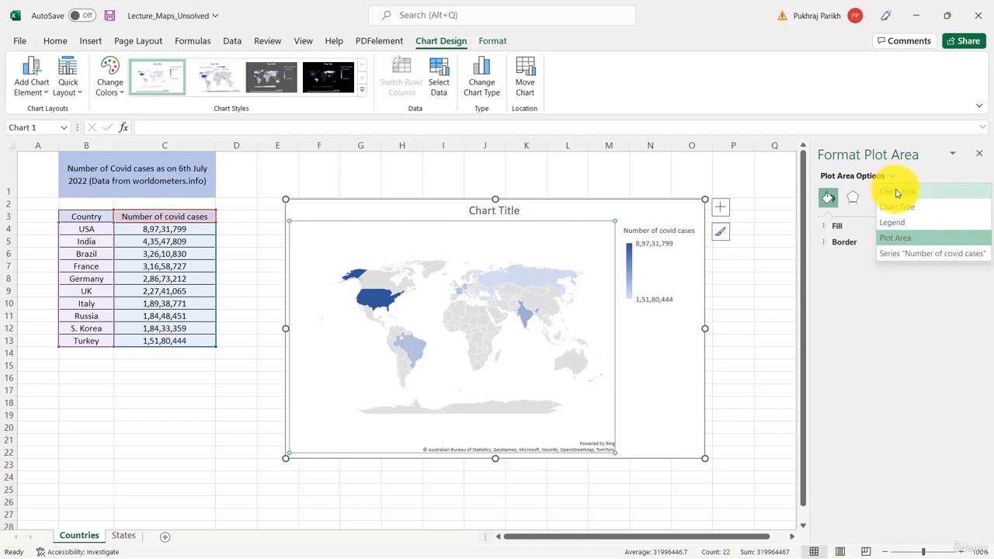
click(922, 193)
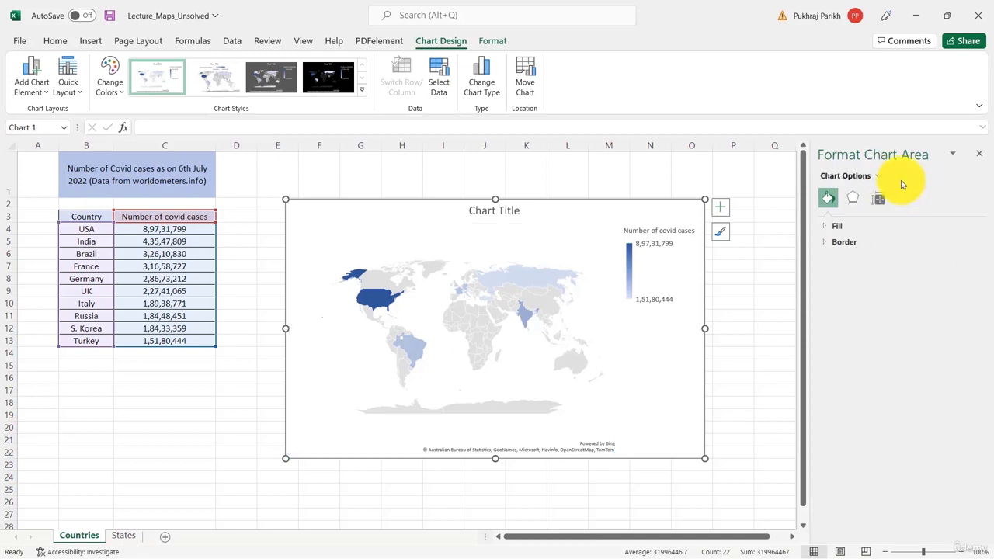
click(827, 226)
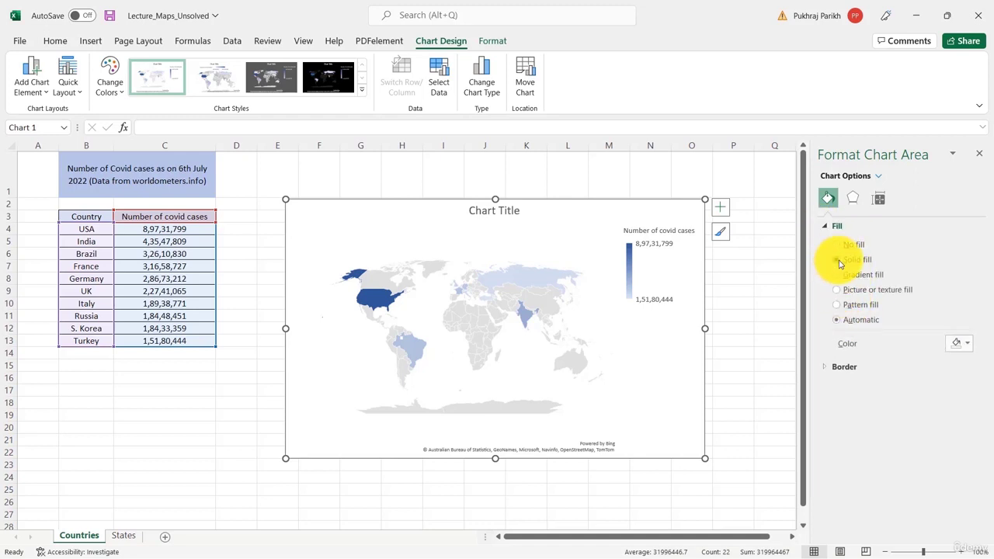
click(836, 261)
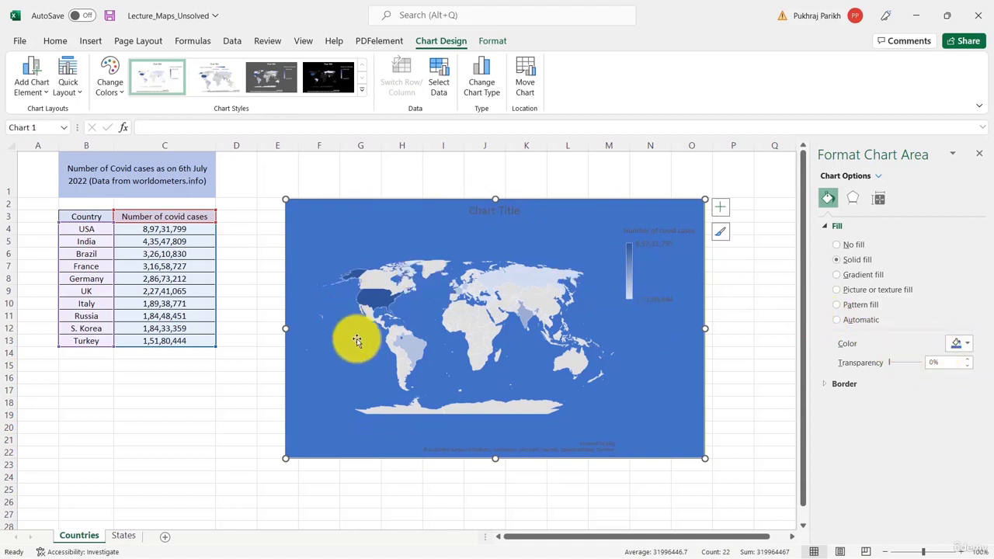
click(967, 343)
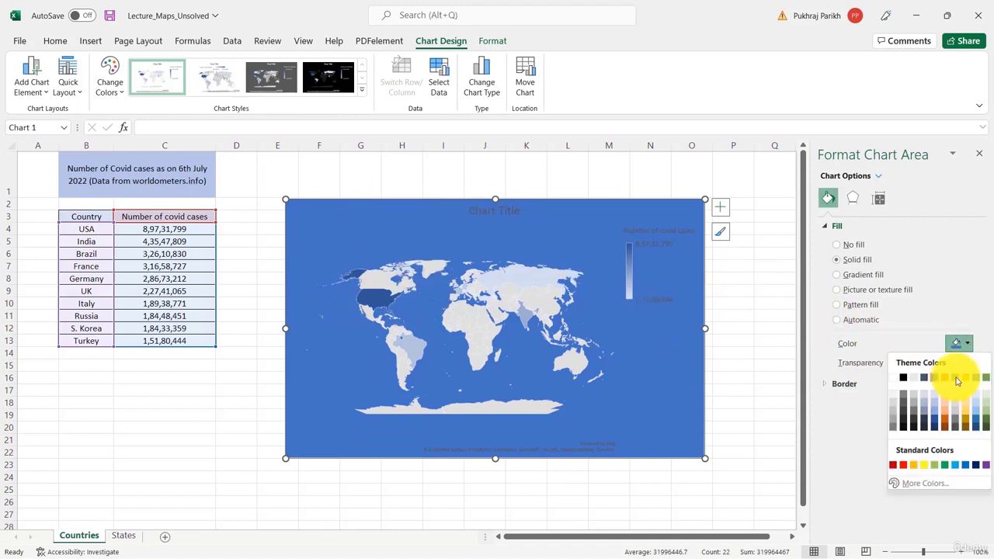
click(944, 371)
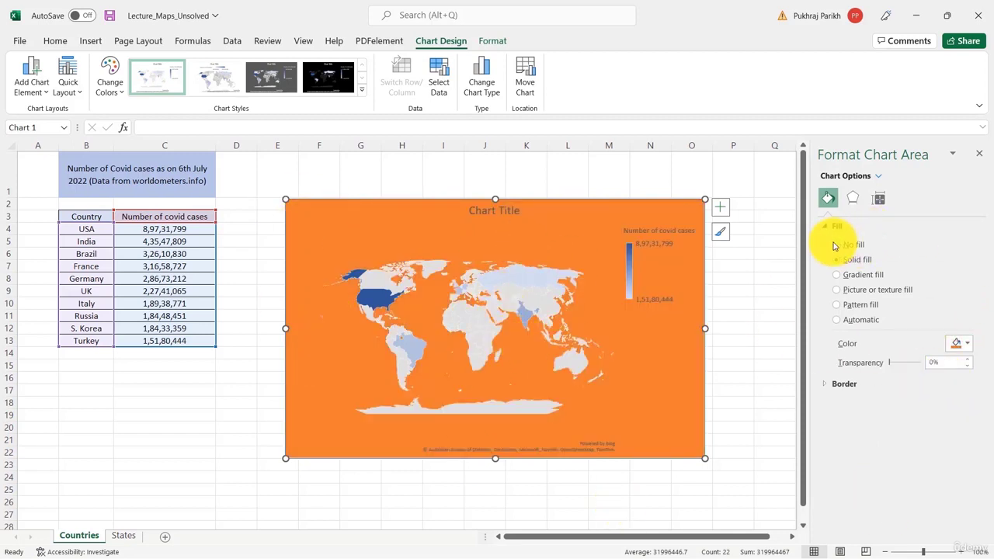
click(837, 319)
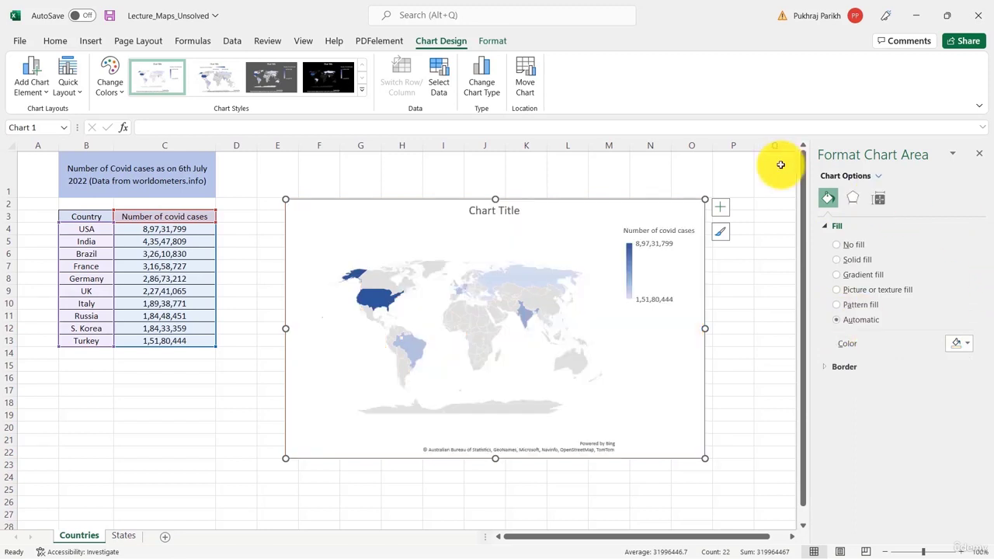
Try a solid orange fill on the map legend, and set the legend's fill to No fill
click(878, 176)
click(885, 208)
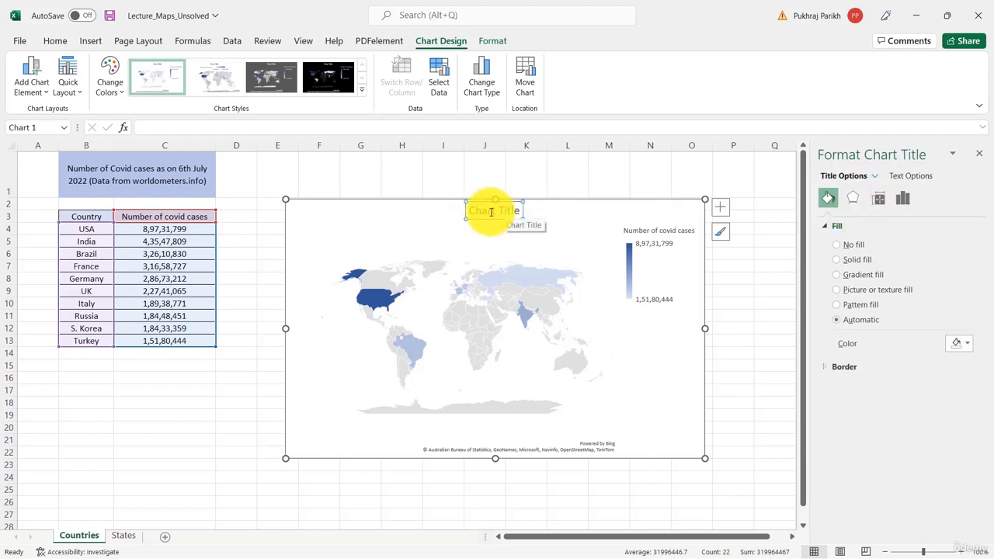
click(873, 177)
click(881, 223)
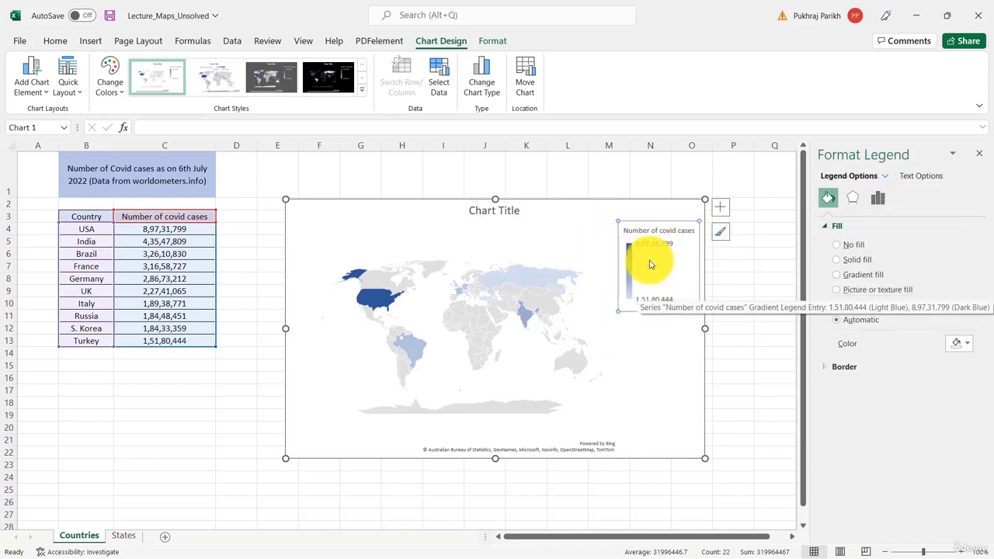
click(837, 260)
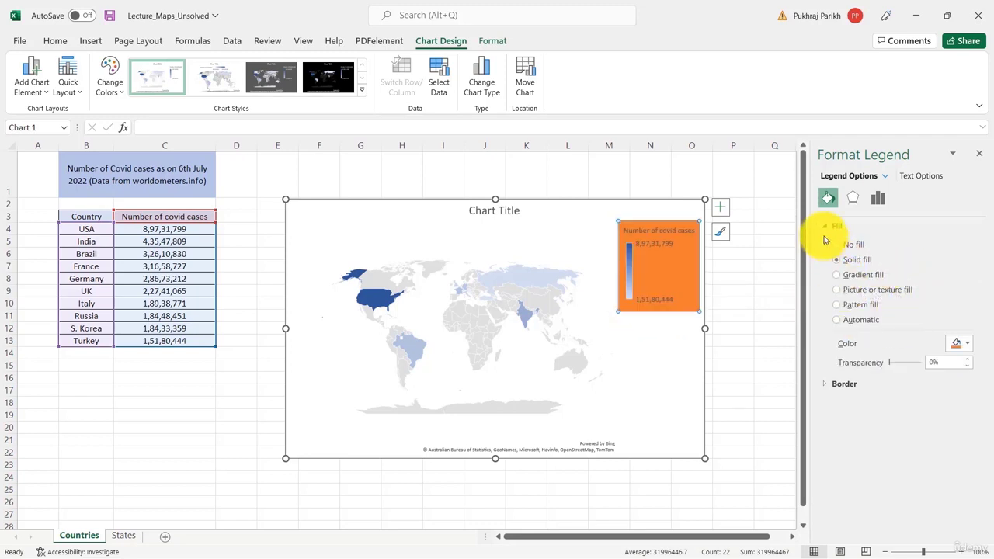
click(836, 245)
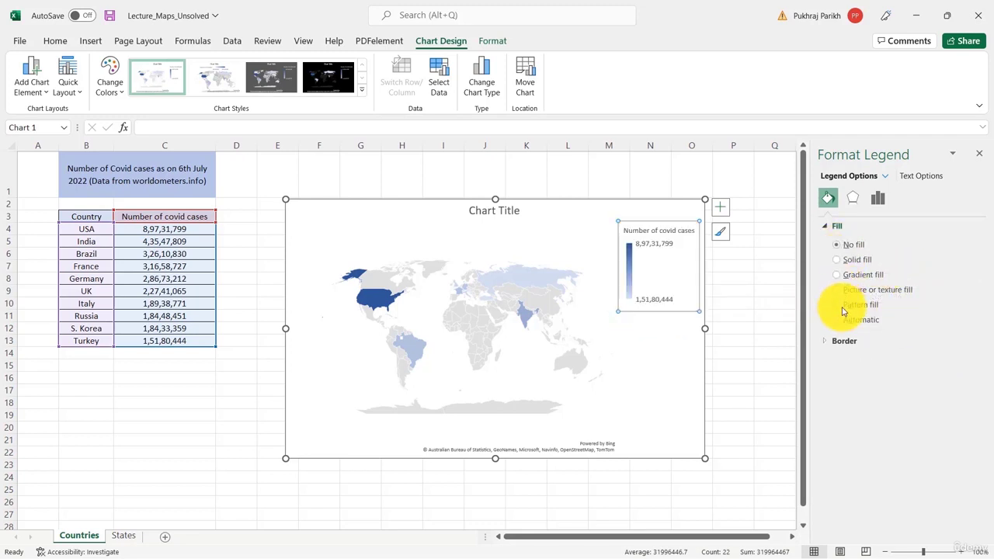
Try a solid orange fill on the plot area, and set the plot area's fill to No fill
click(884, 177)
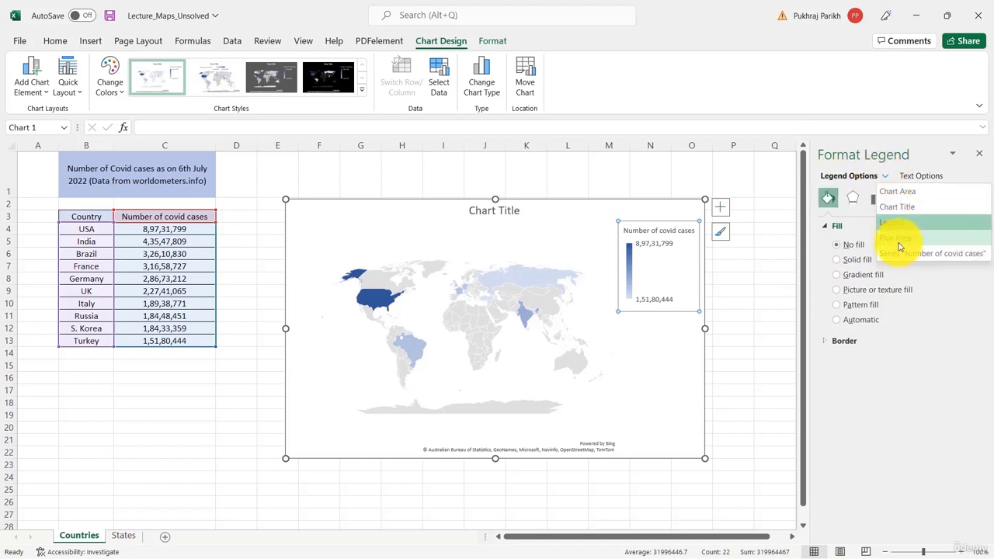
click(899, 243)
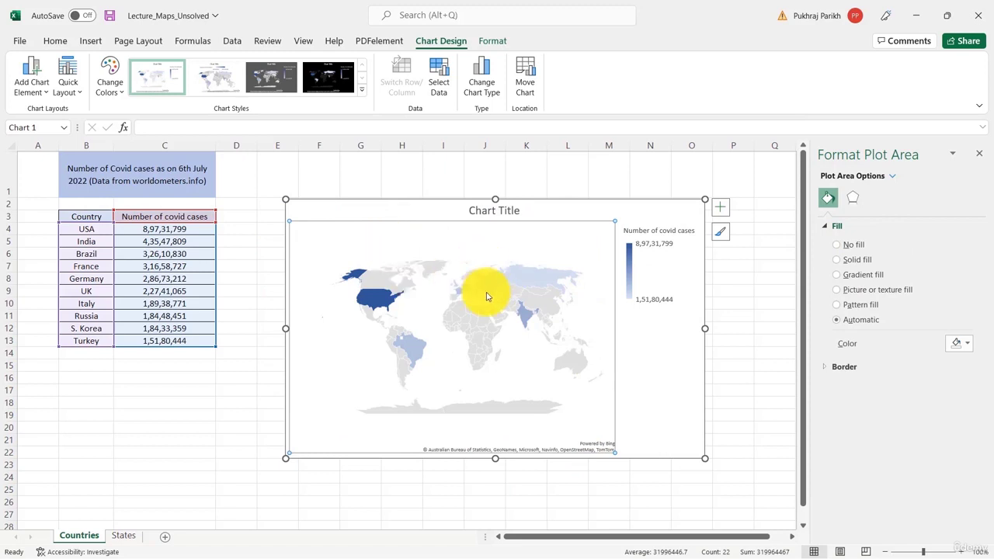
click(843, 259)
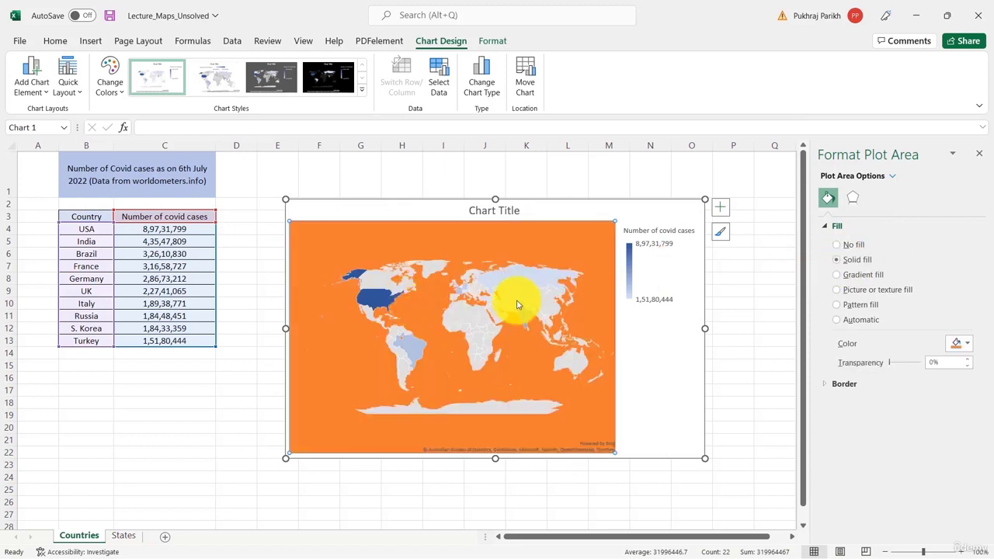
click(836, 245)
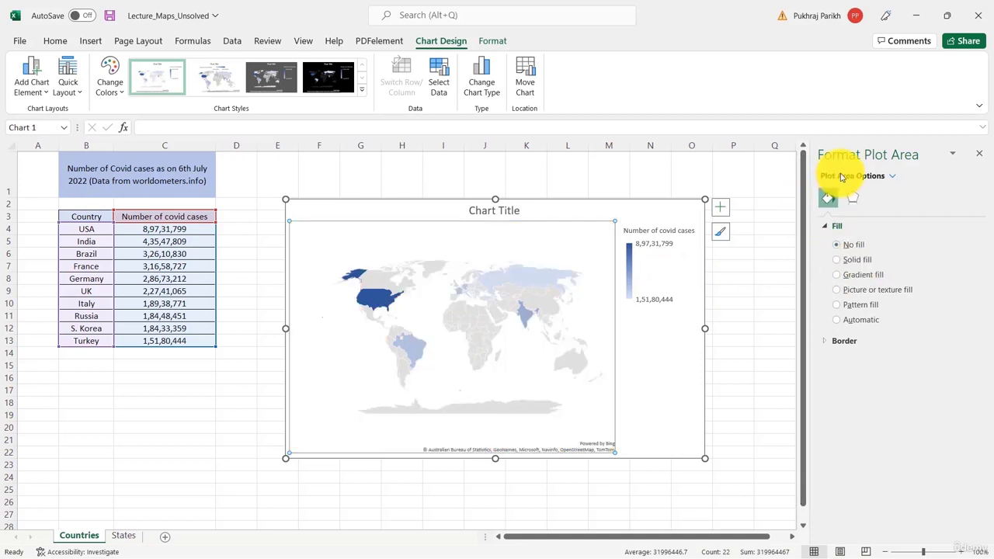
Open the map projection, area and label settings of the "Number of covid cases" series
click(885, 176)
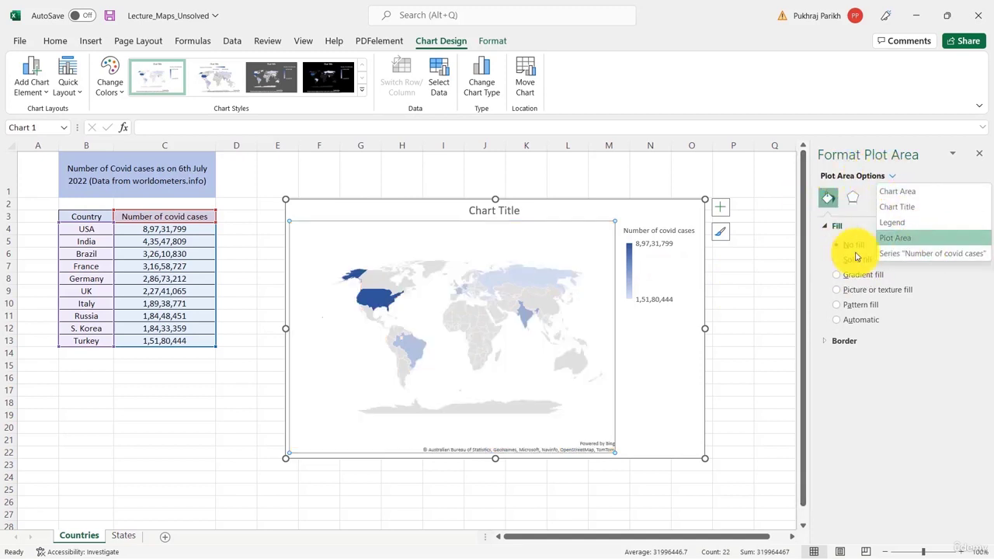
click(893, 258)
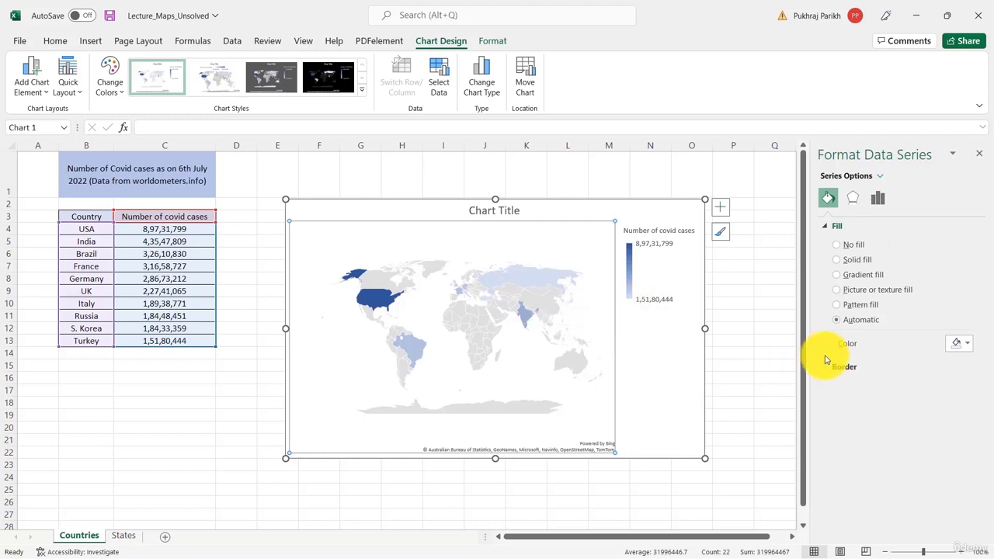
click(853, 198)
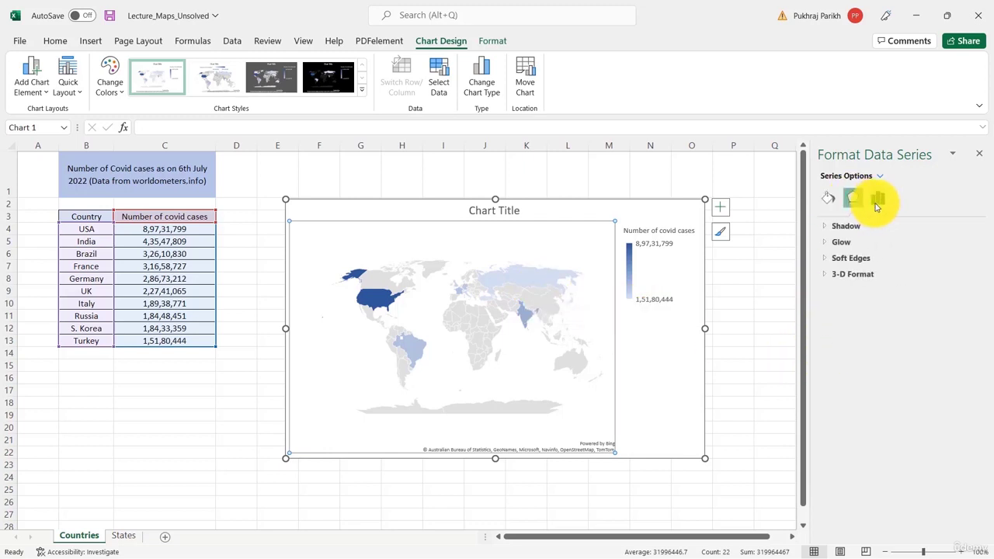
click(877, 200)
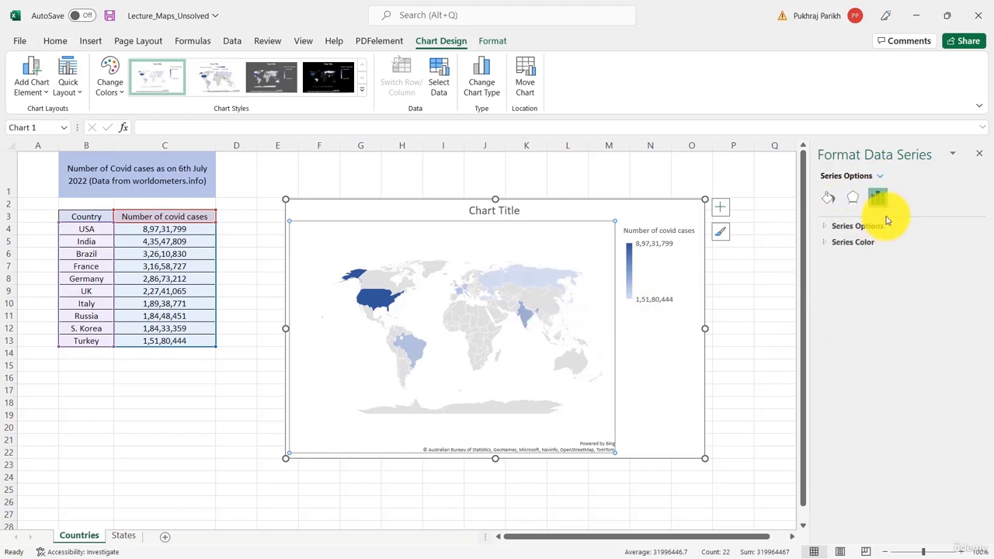
click(834, 226)
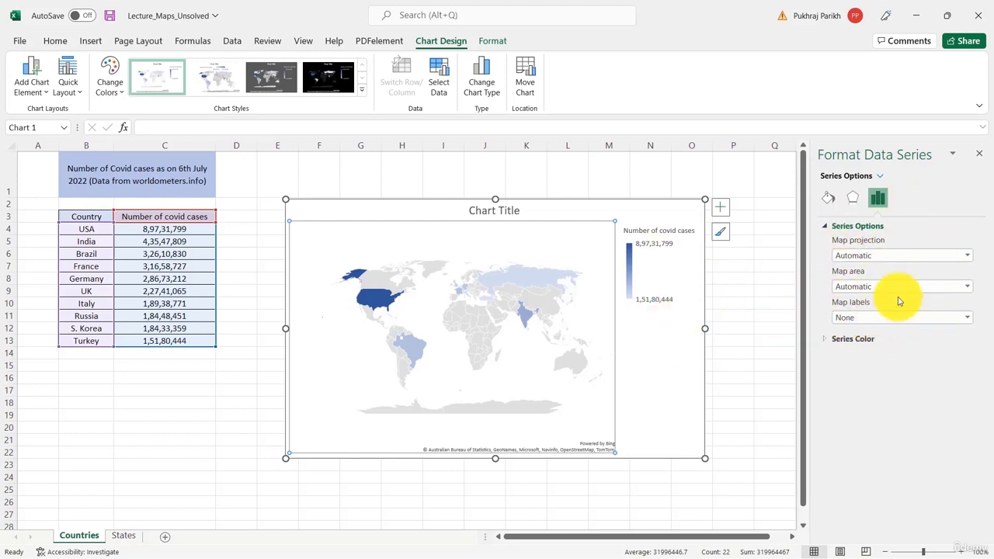
Review the available map projection and map area choices for the series, keeping both on Automatic
click(965, 259)
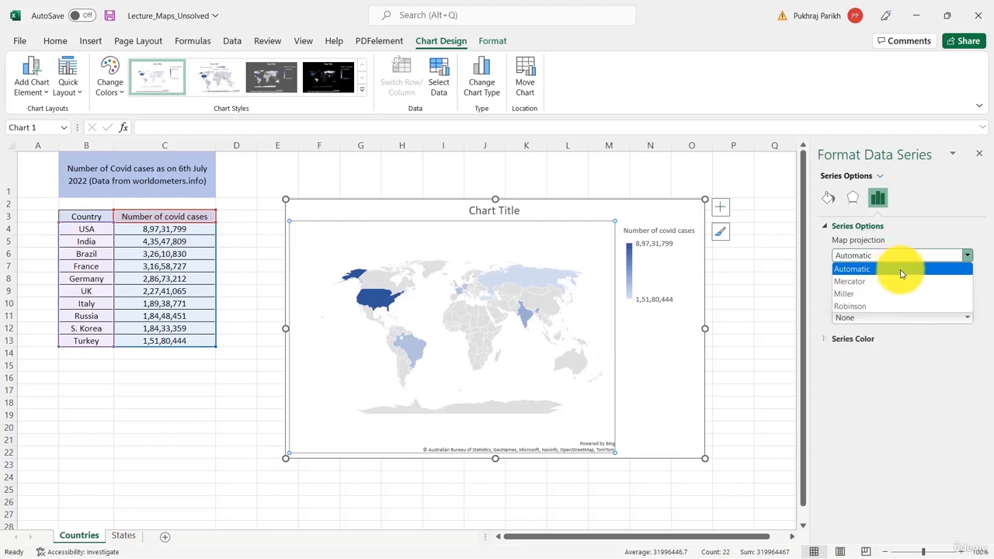
click(967, 256)
click(967, 255)
click(967, 255)
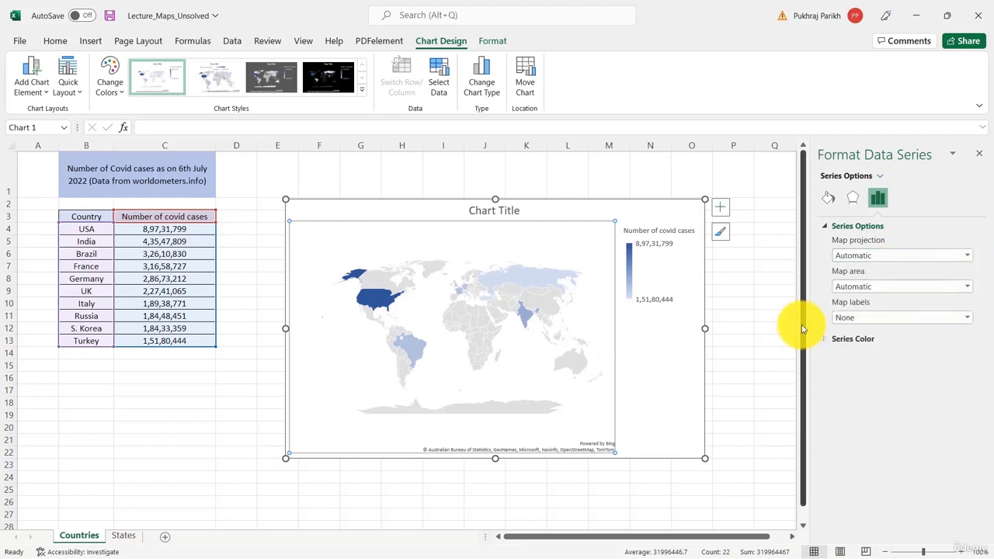
click(967, 286)
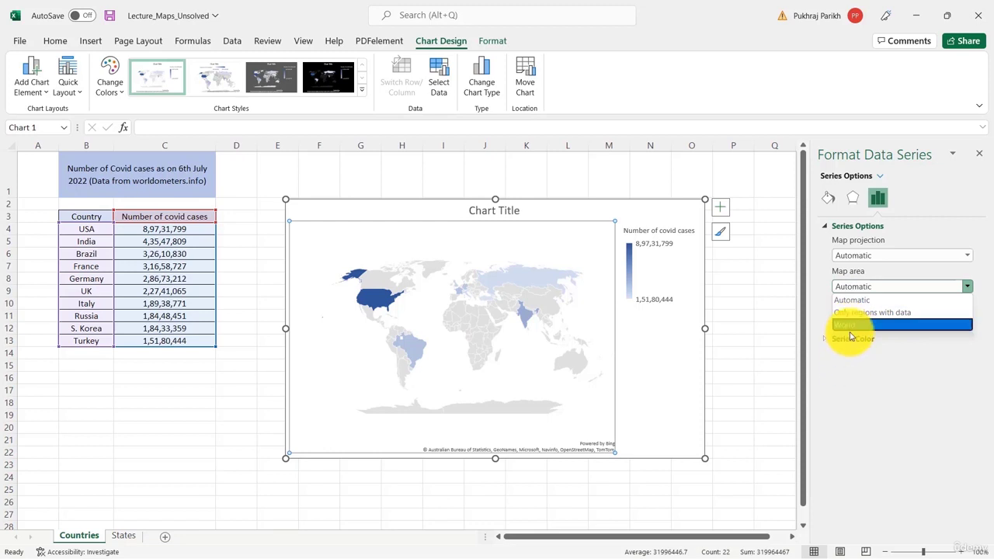
click(847, 301)
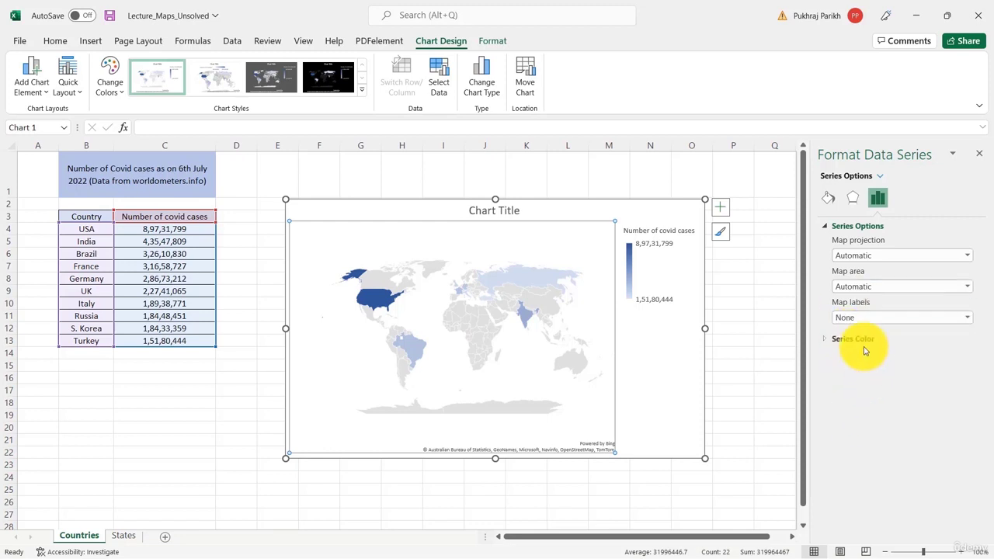
Try the Show all map labels option on the covid cases series, and set the map labels to Best fit only
click(859, 324)
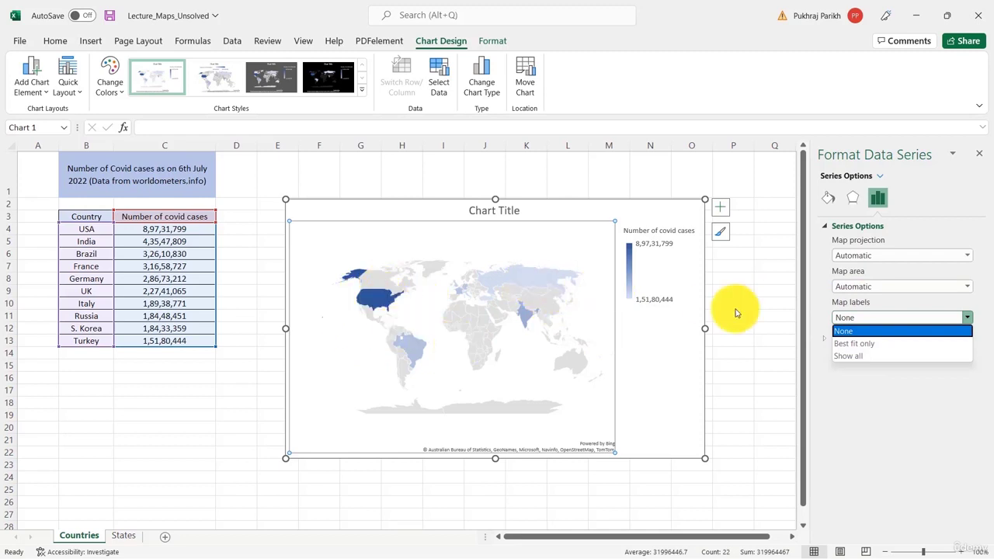
click(893, 356)
click(931, 318)
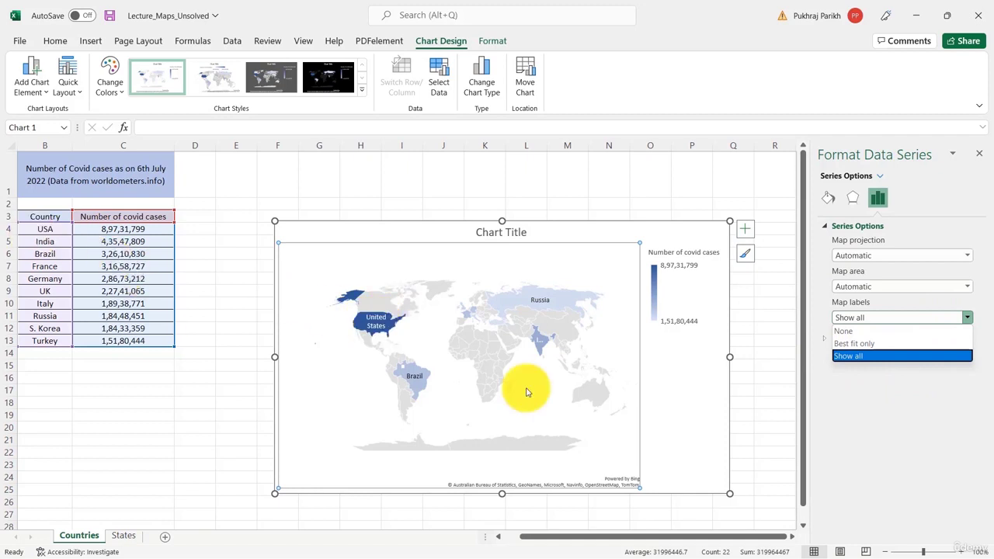
click(862, 343)
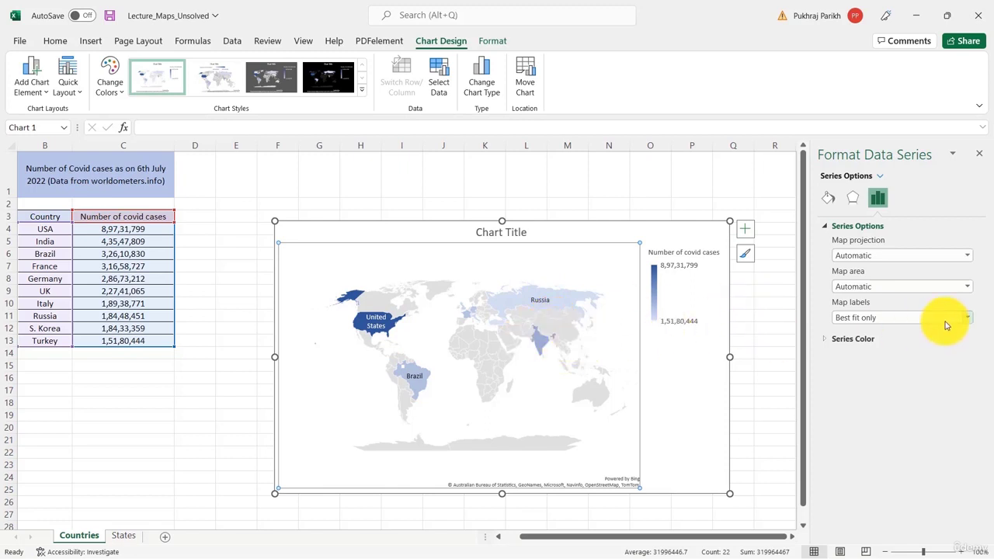
Color the series with a sequential two-color scale, using light orange for the lowest value and dark orange-brown for the highest value
click(825, 340)
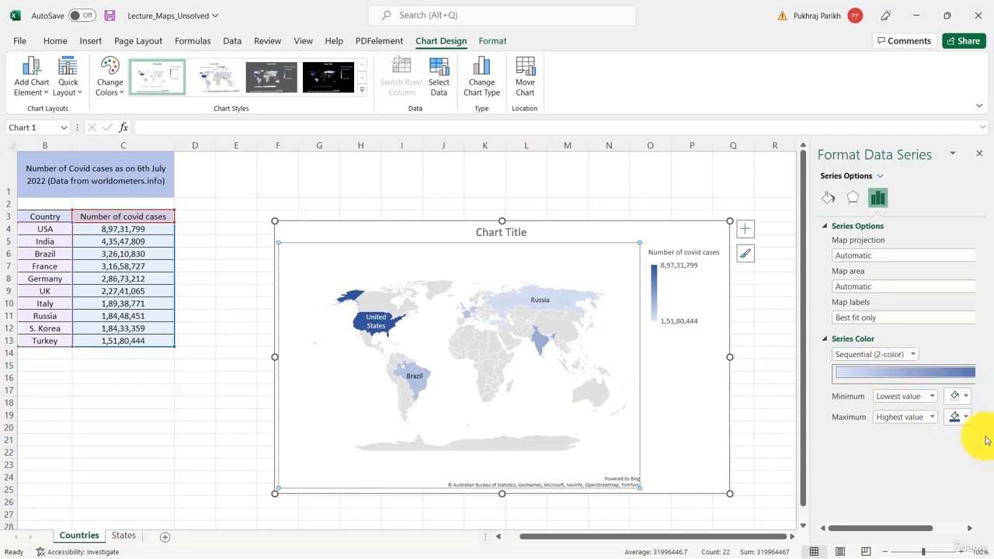
click(965, 397)
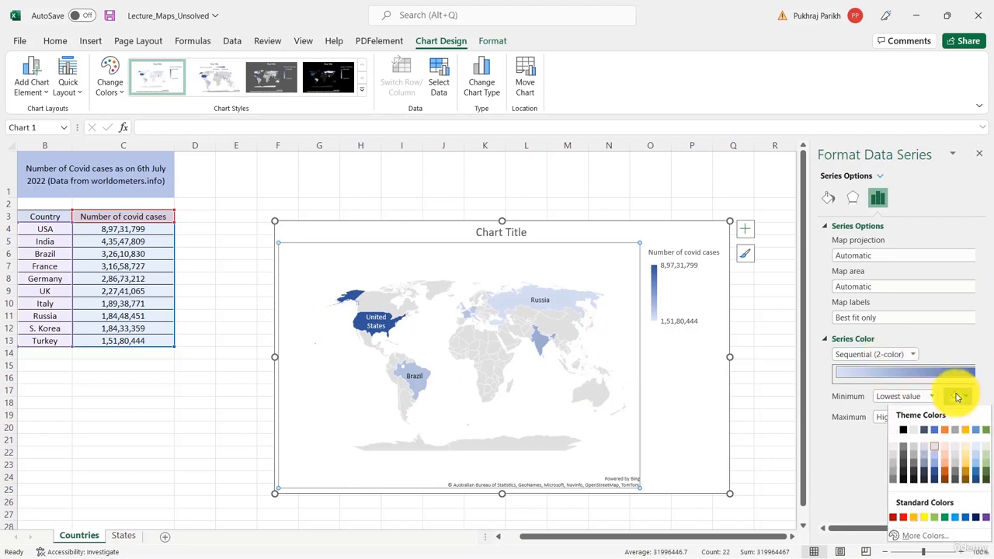
click(948, 449)
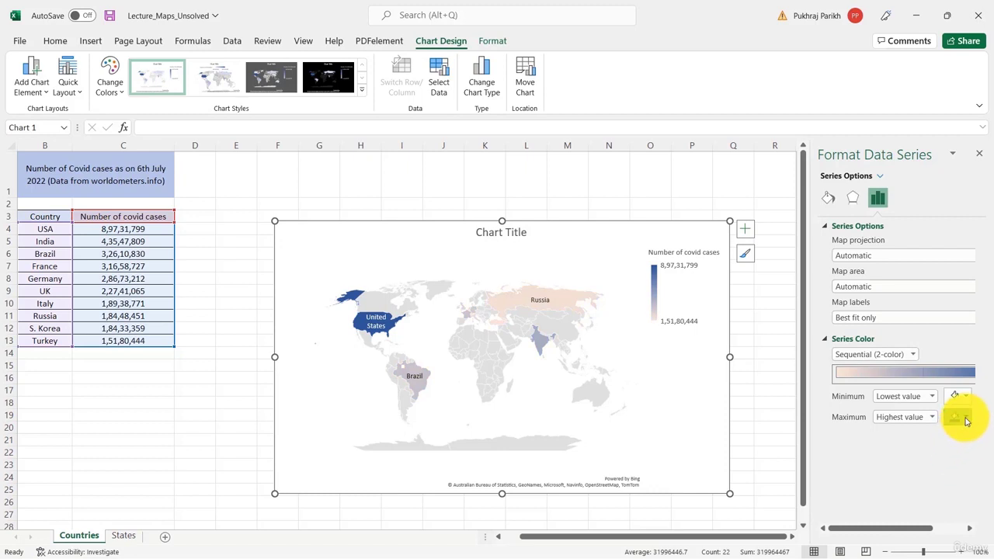
click(967, 420)
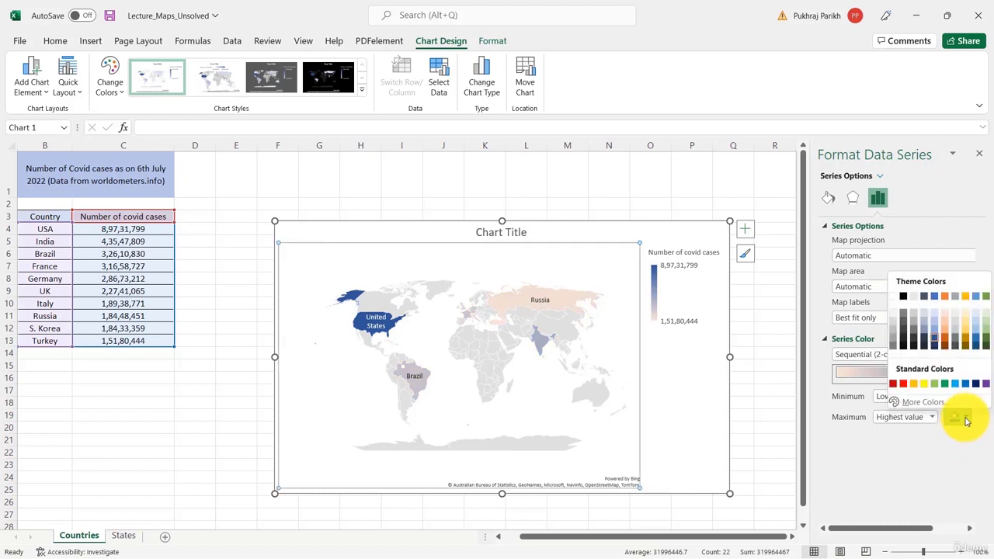
click(942, 350)
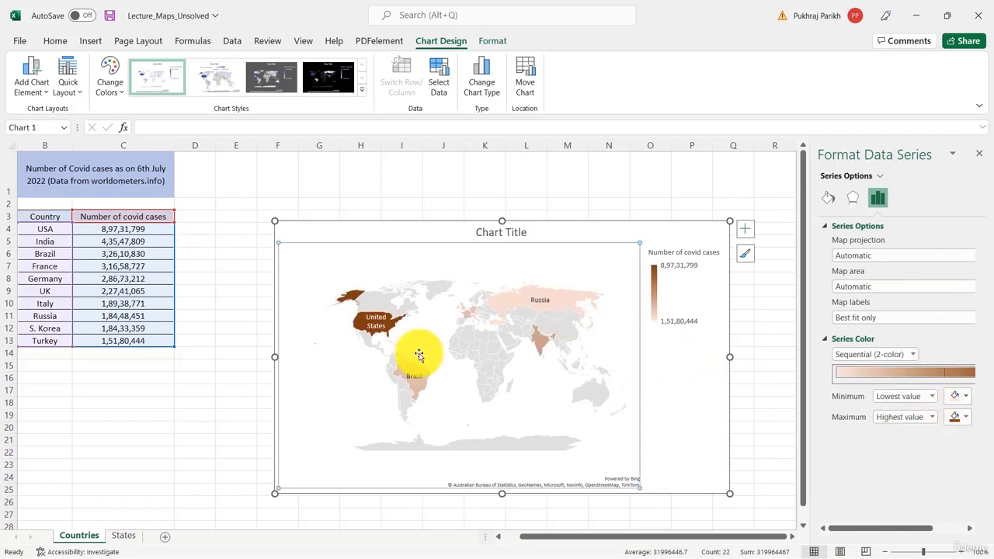
Switch the series color to Diverging (3-color) and set the minimum color to dark green
click(913, 355)
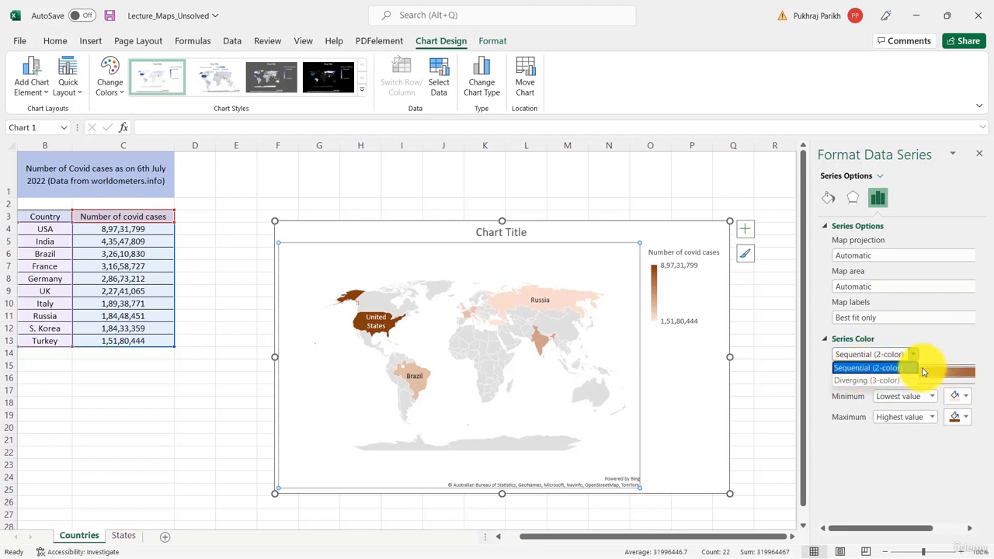
click(891, 380)
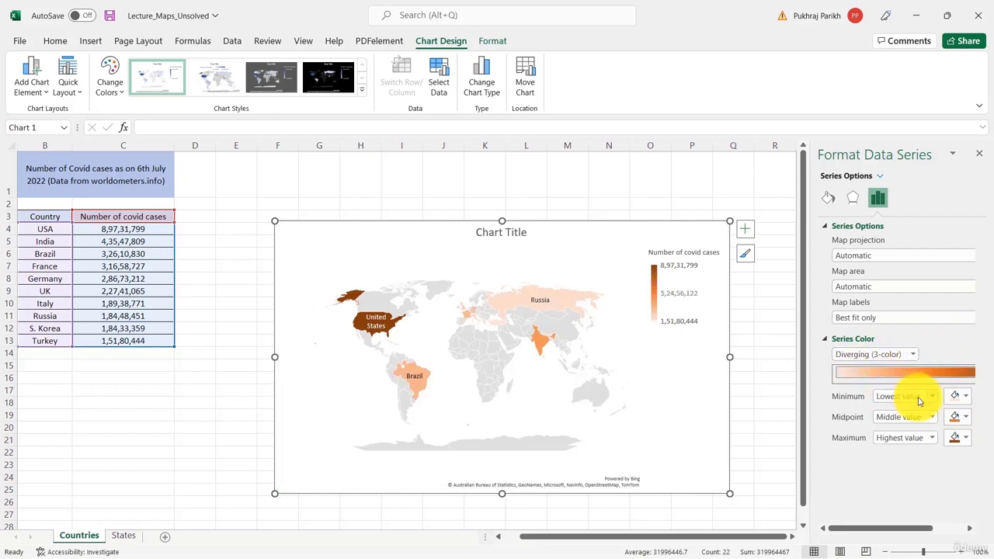
click(965, 397)
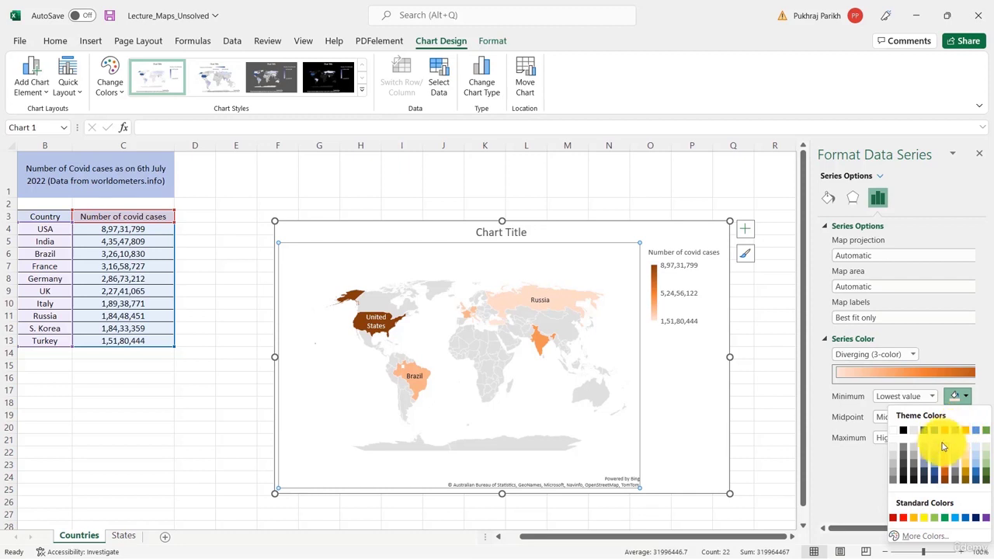
click(985, 446)
click(967, 396)
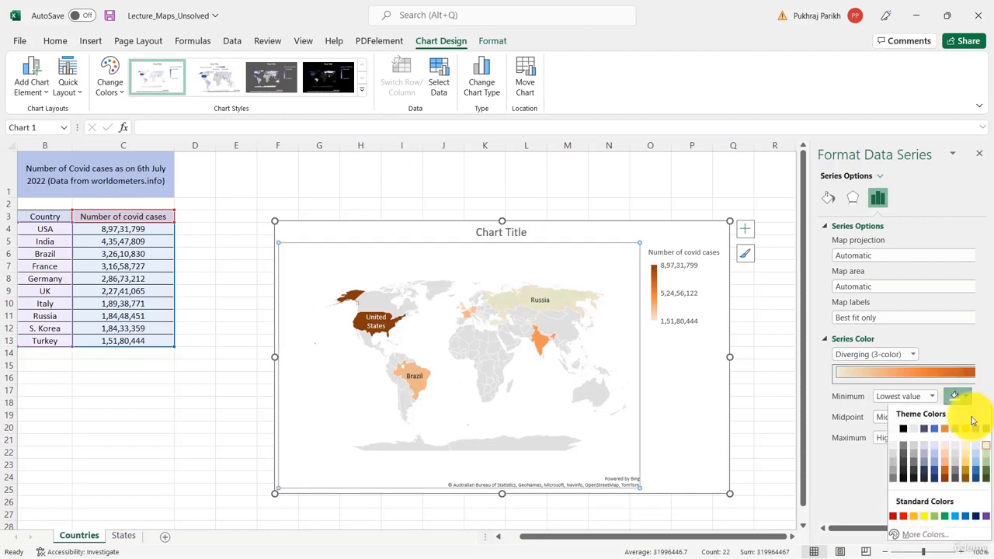
click(986, 475)
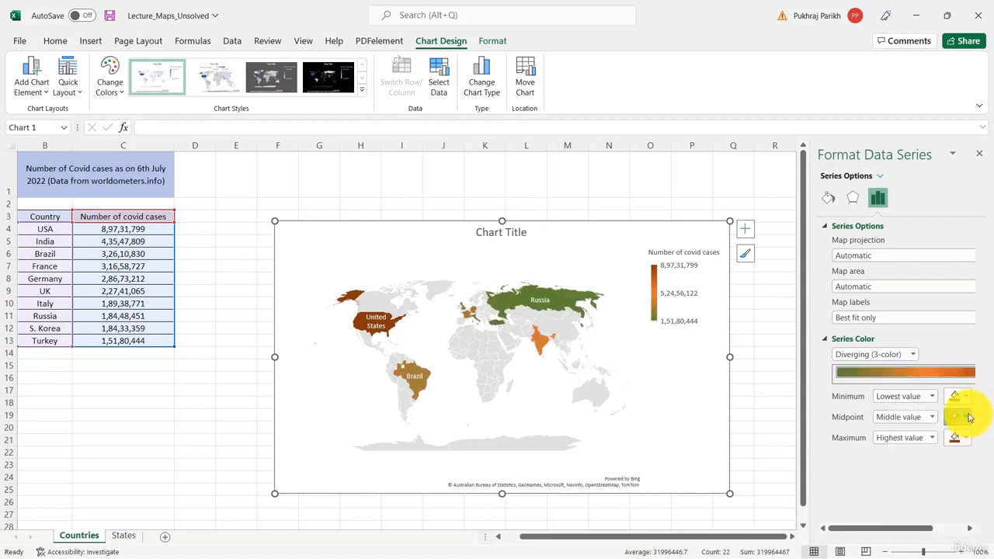
Set the series' midpoint color to light gold and its maximum color to the standard dark red
click(958, 415)
click(966, 334)
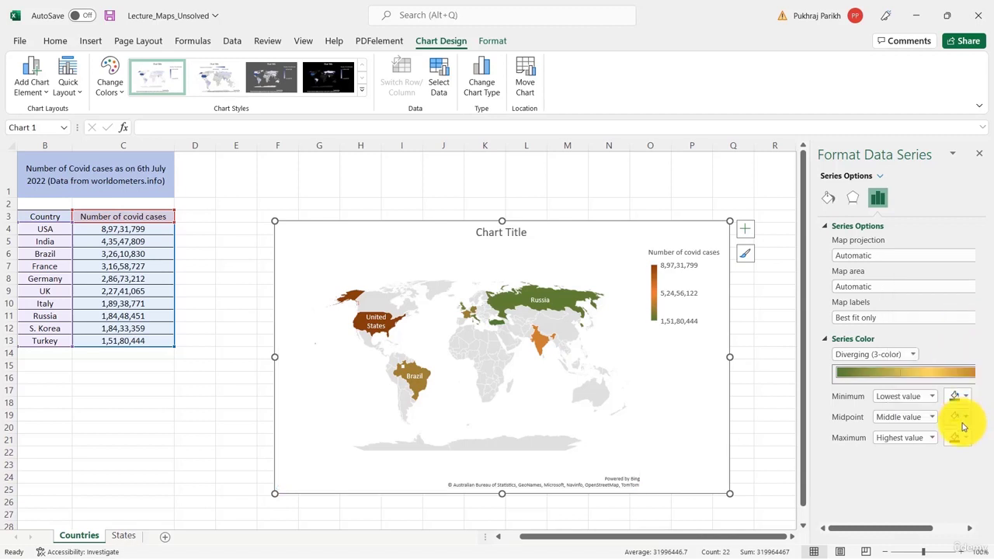
click(965, 437)
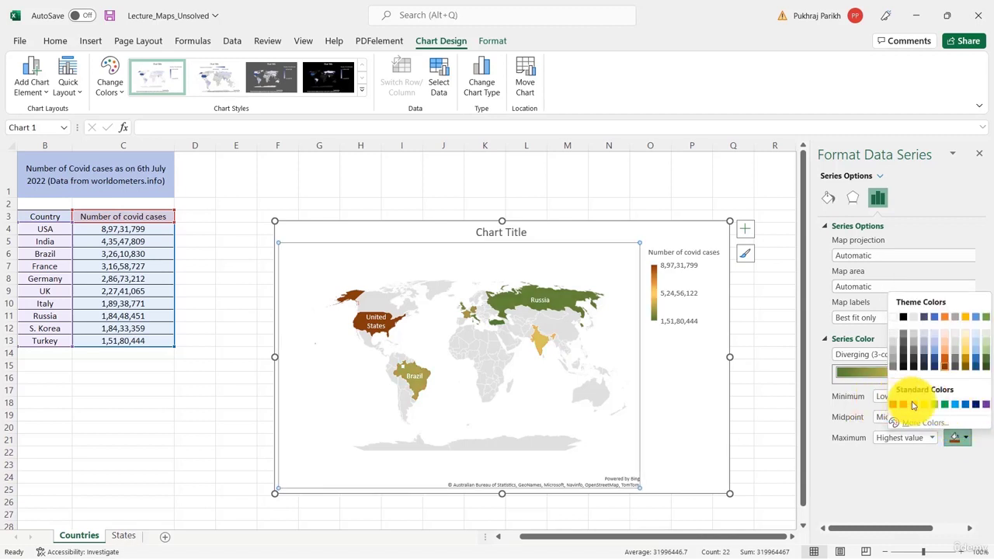
click(893, 404)
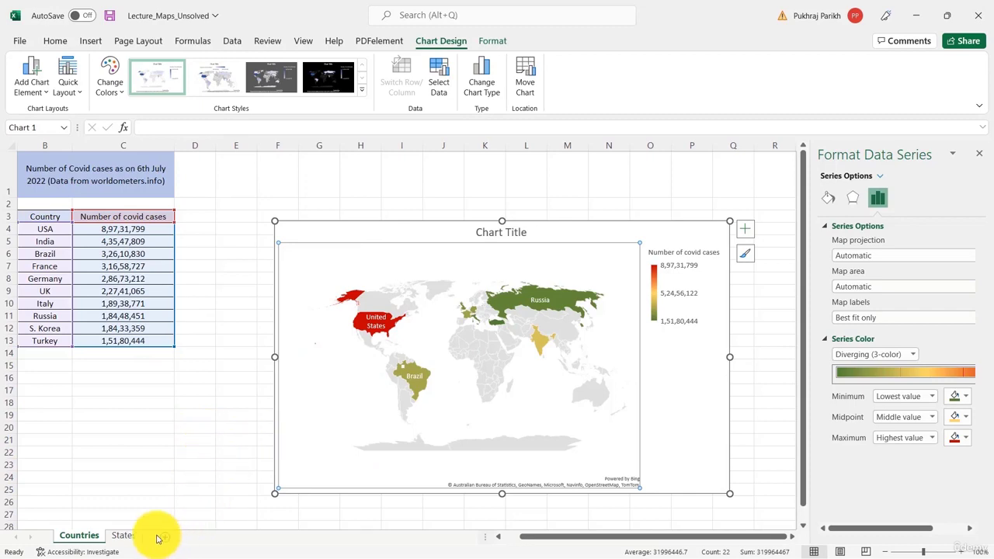
Insert a filled map chart from the State and Number of covid cases table (B3:C13) on the States sheet
click(128, 536)
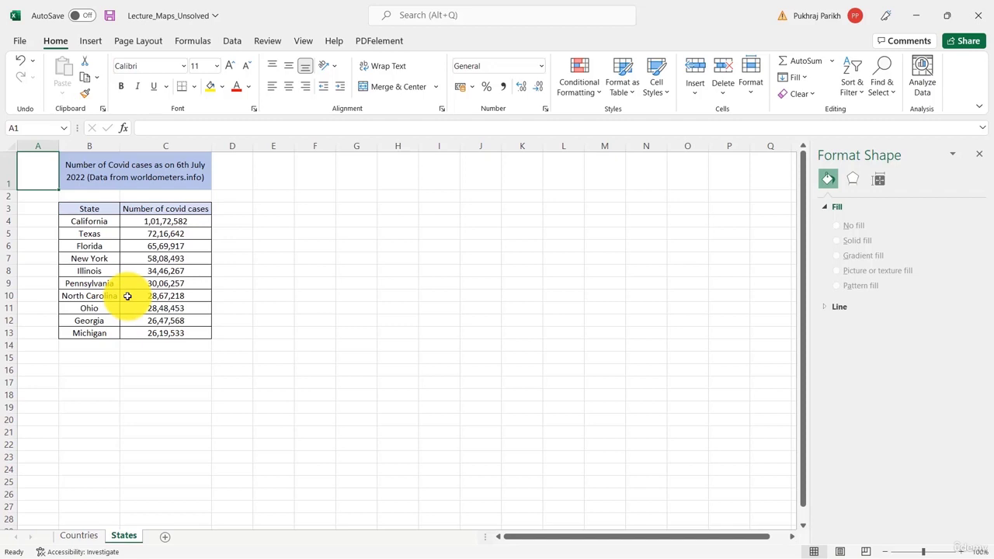
click(111, 210)
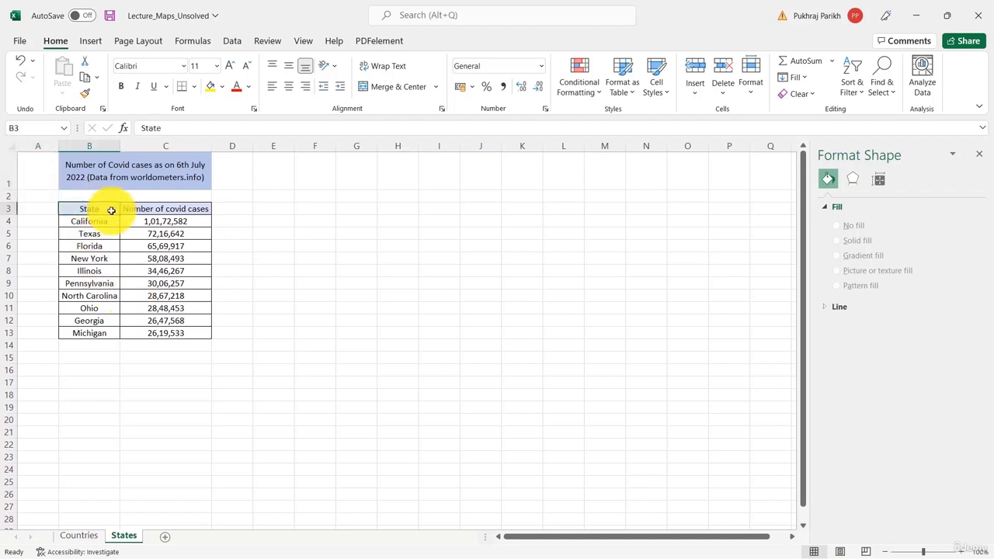
drag(111, 210, 173, 339)
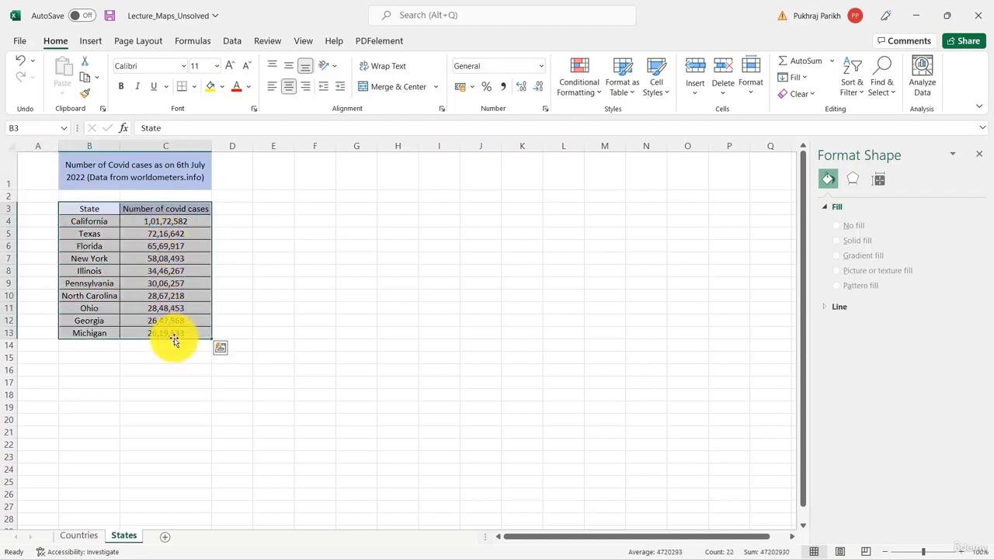
click(90, 40)
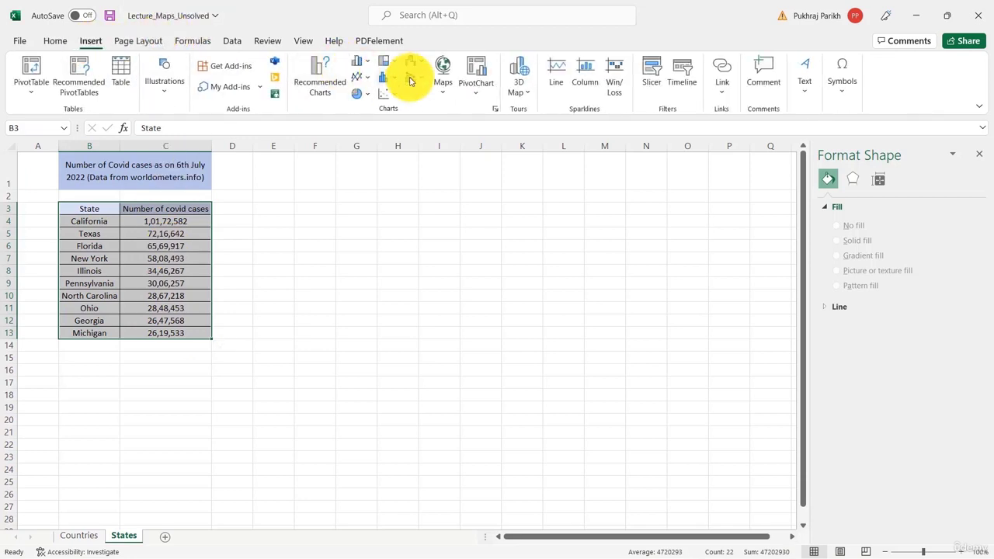
click(441, 77)
click(452, 130)
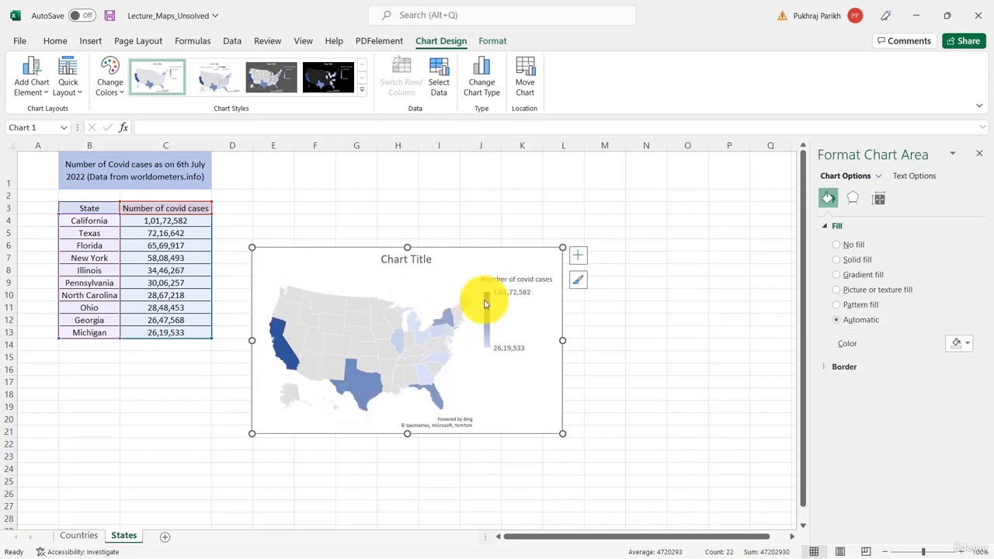
Open the state map's data series options and examine the available map area choices
right_click(400, 334)
click(456, 474)
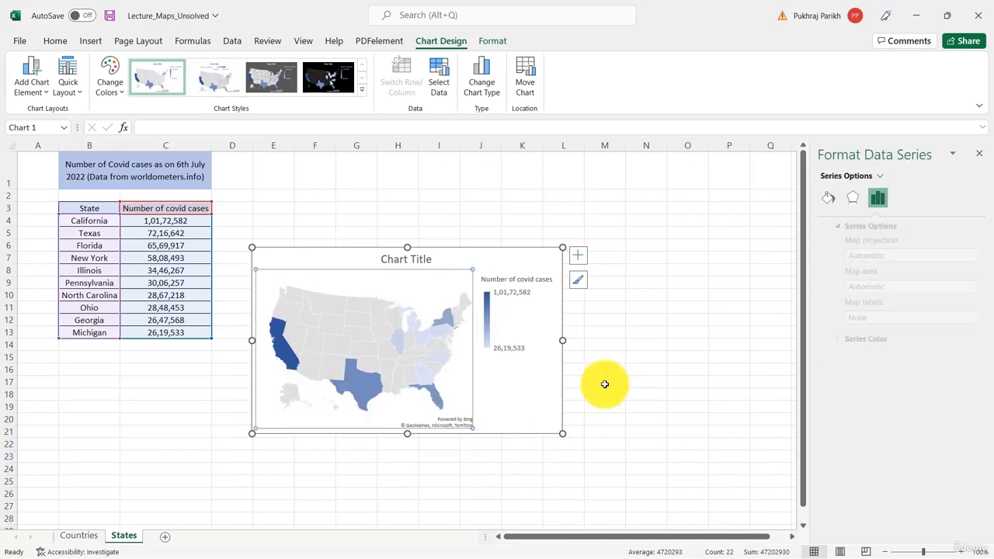
click(877, 198)
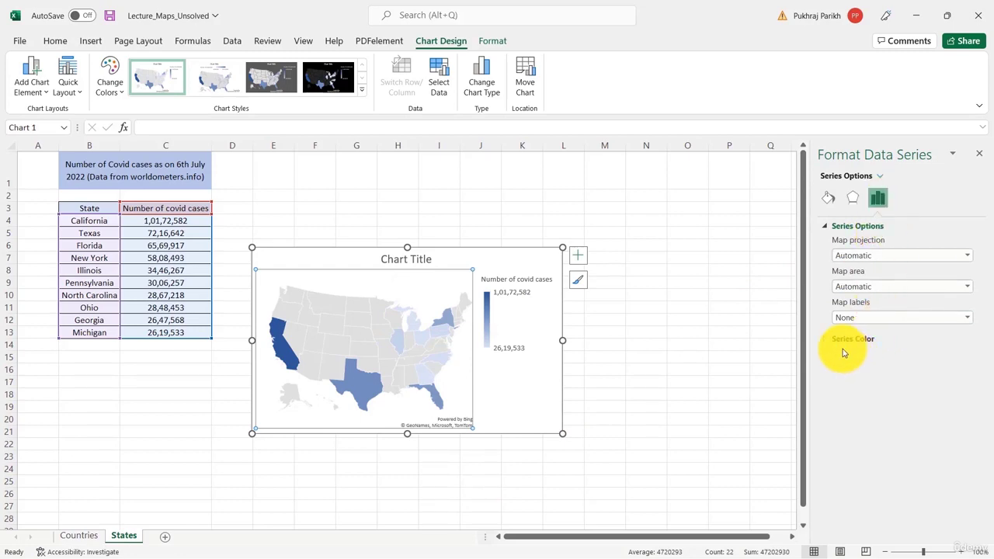
click(966, 287)
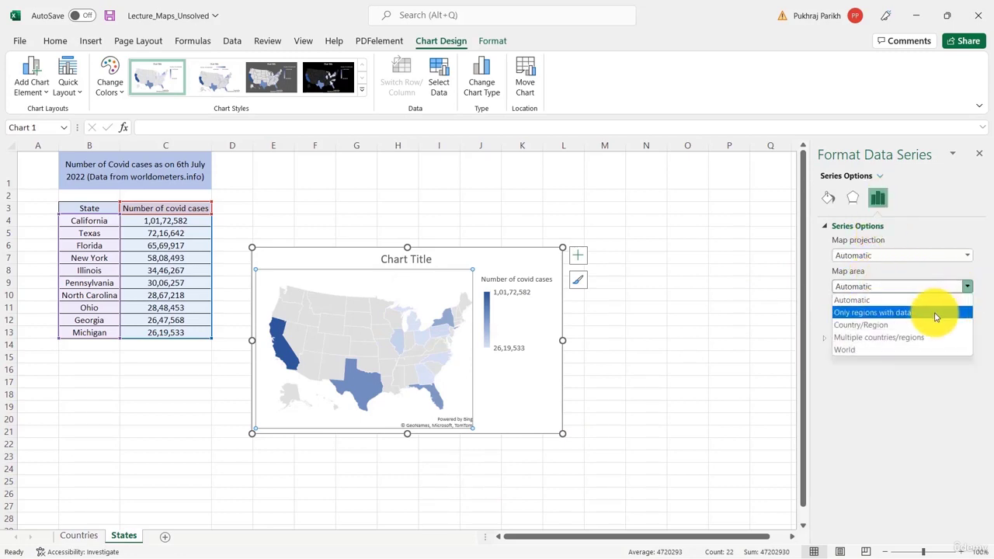